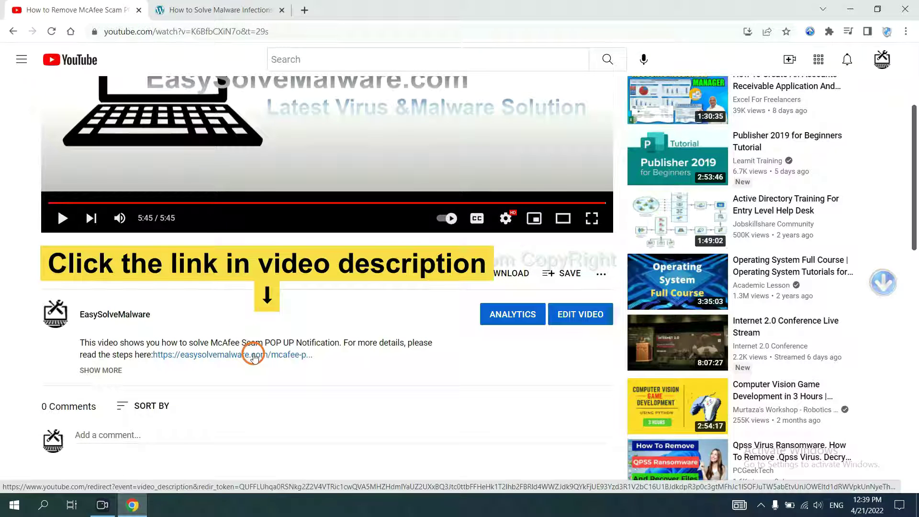
Download SpyHunter for Windows from the EasySolveMalware guide page and run the installer.
click(249, 10)
scroll(917, 246, down, 4)
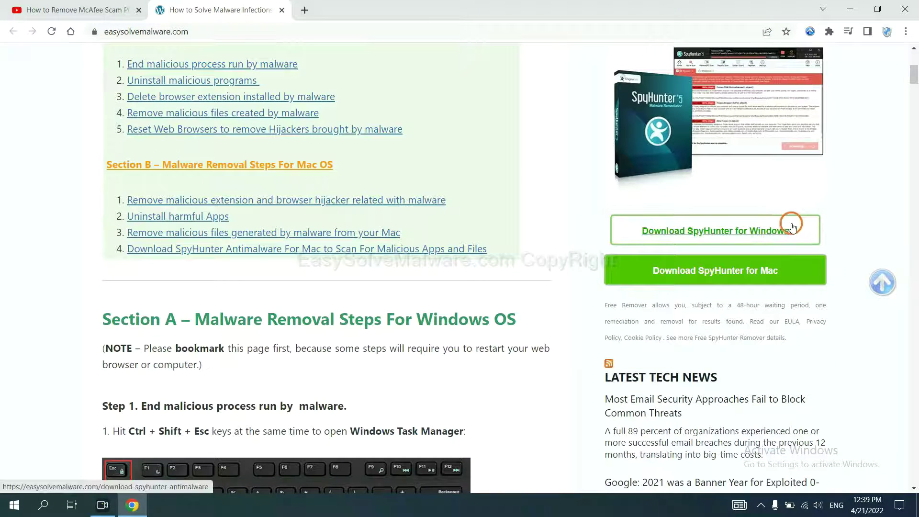
click(780, 230)
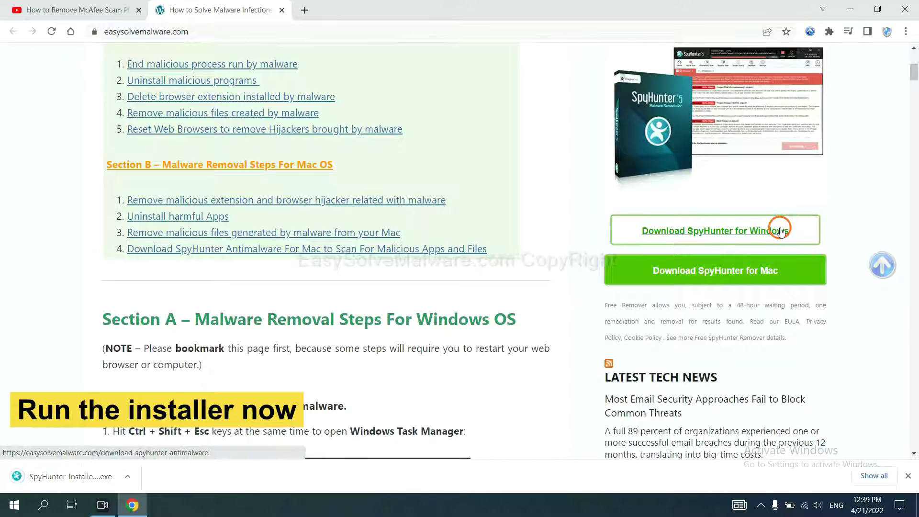
click(58, 477)
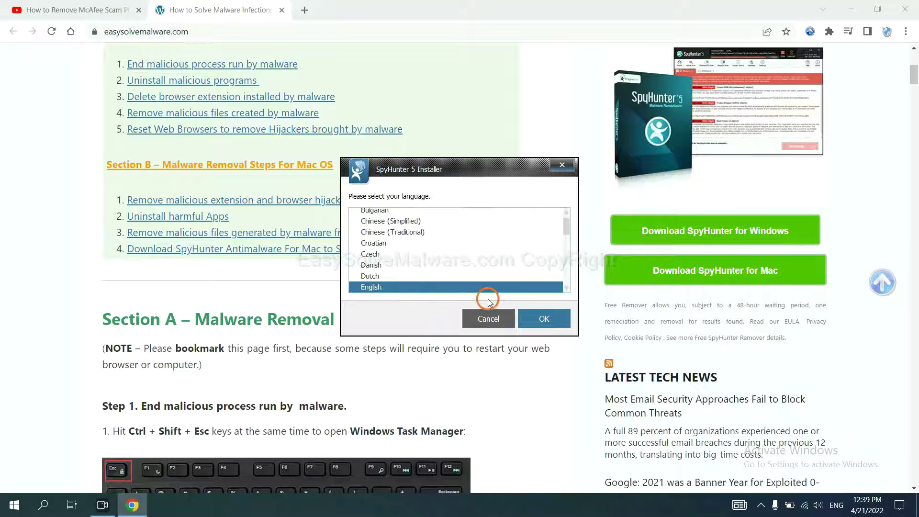
Install SpyHunter 5 in English, accepting the EULA and Privacy Policy, and finish setup.
click(532, 319)
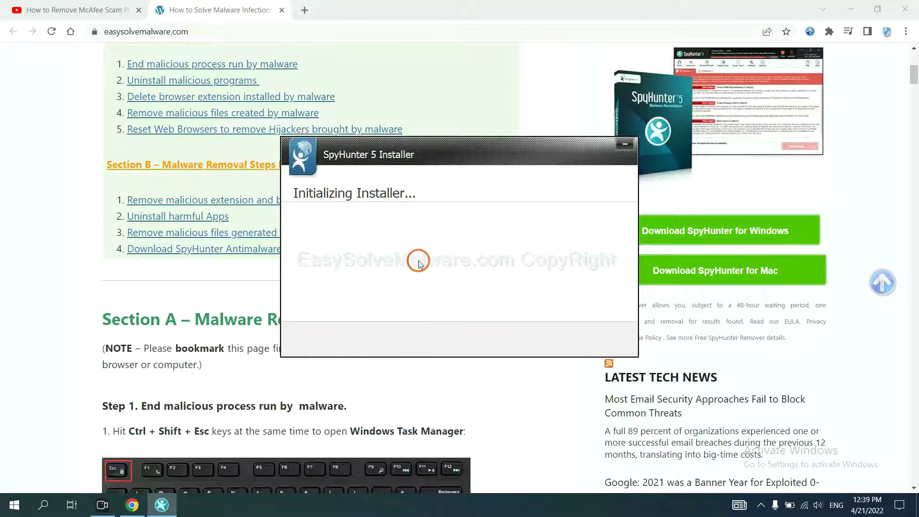
click(392, 262)
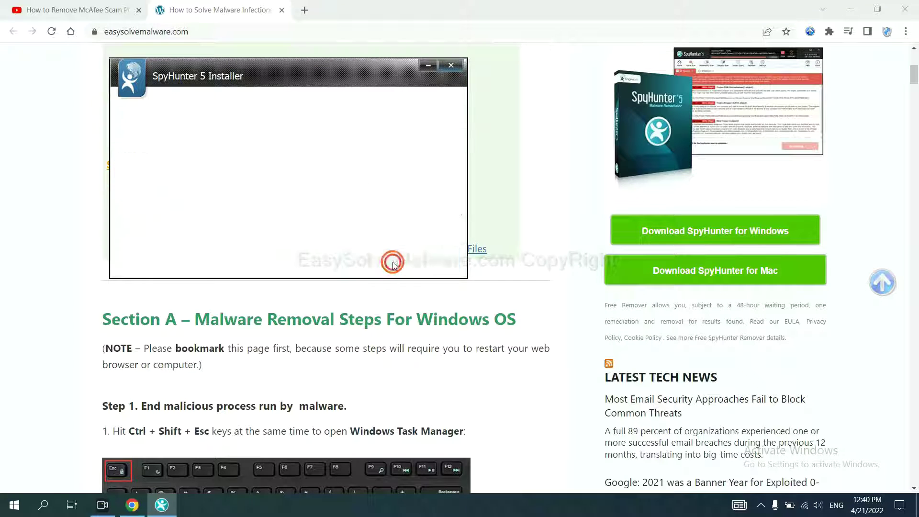
click(296, 230)
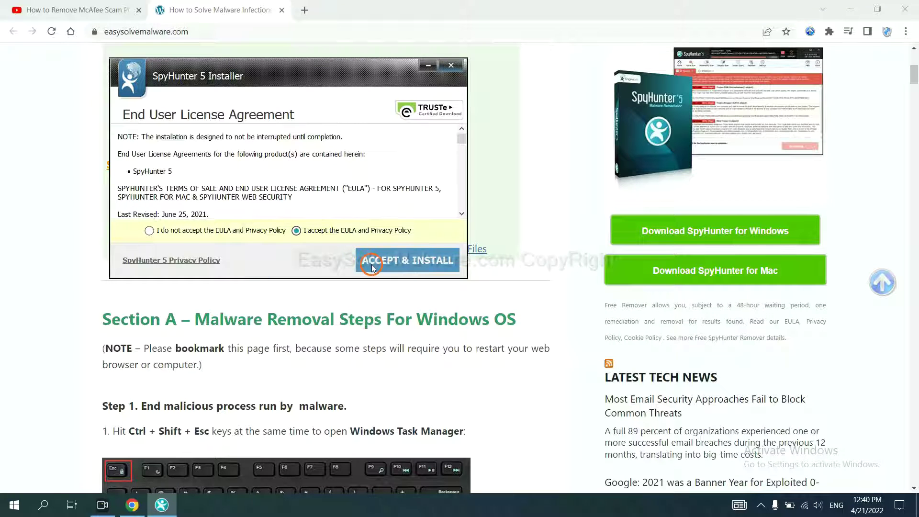
click(373, 267)
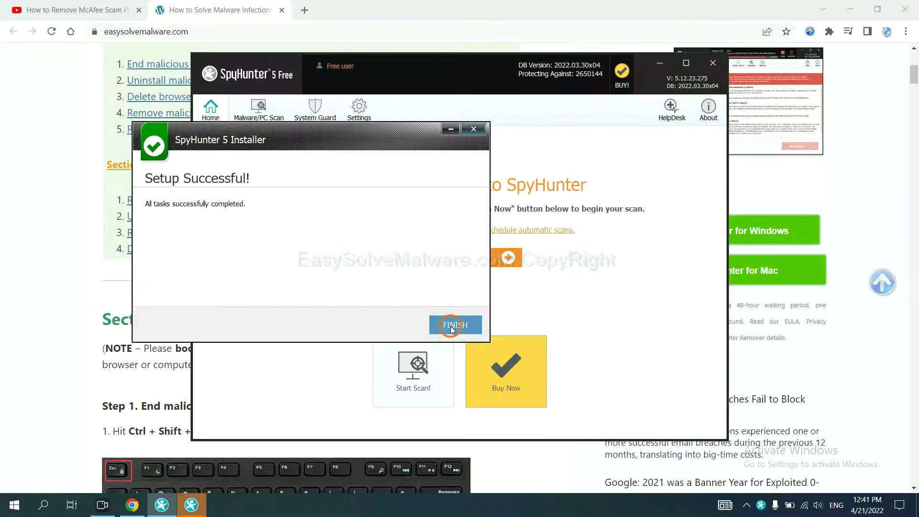
click(455, 322)
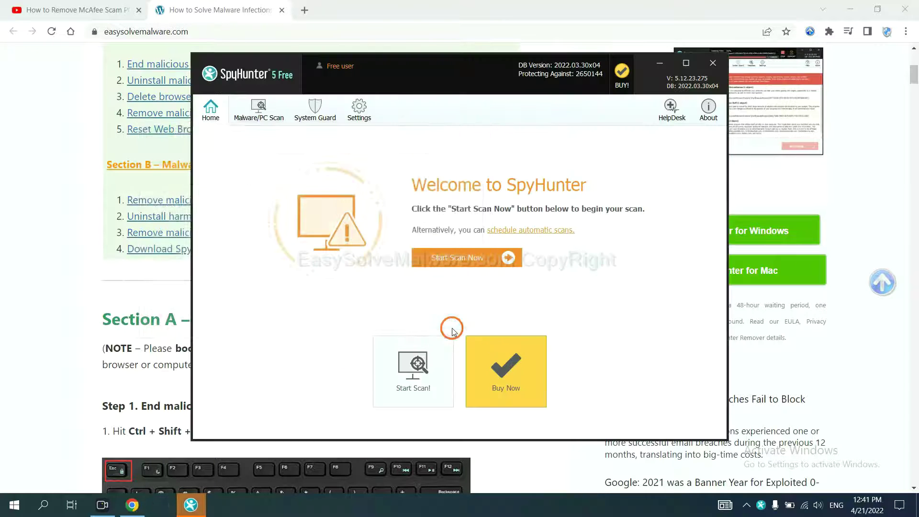
Run a SpyHunter malware scan and continue past the Unknown Objects results listing remove360.bat.
click(453, 263)
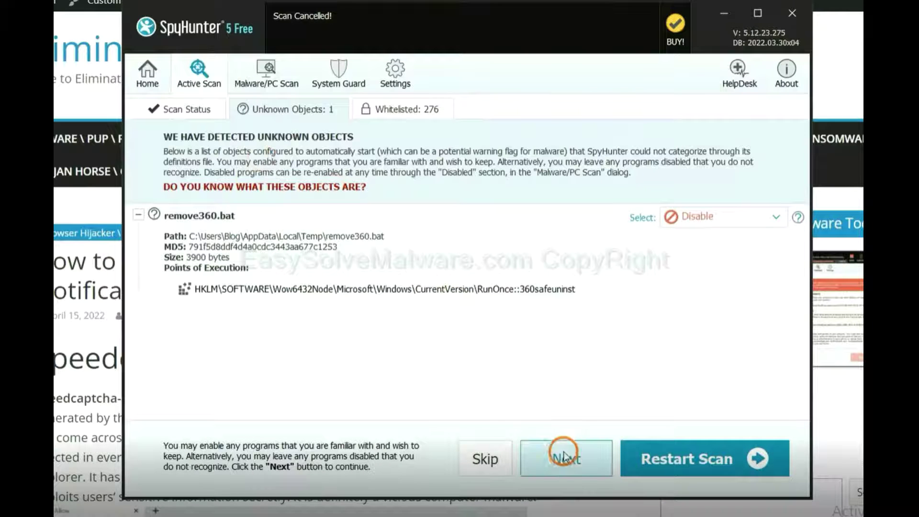
click(565, 457)
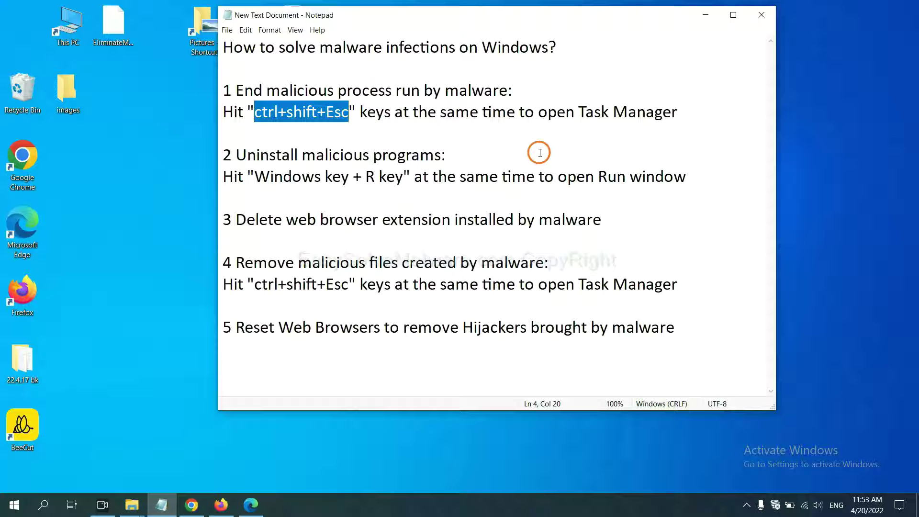
click(326, 115)
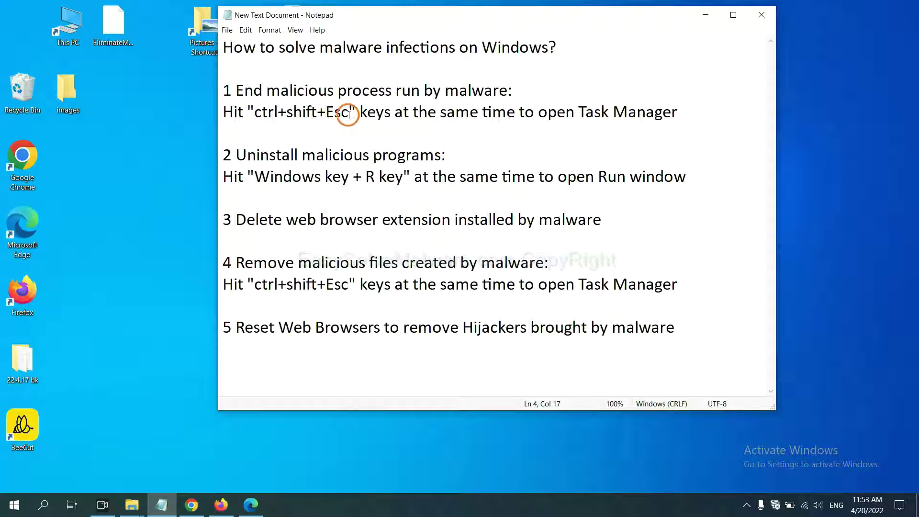
drag(349, 115, 256, 115)
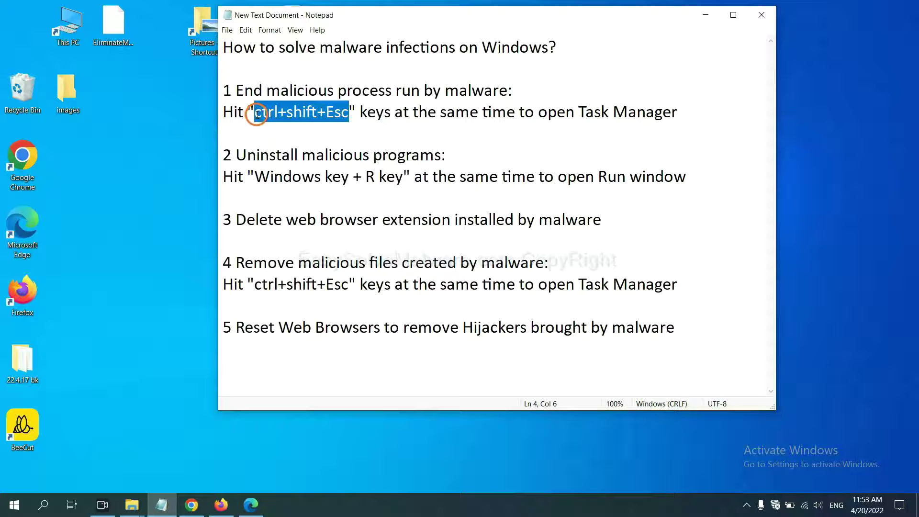
key(ctrl+shift+Escape)
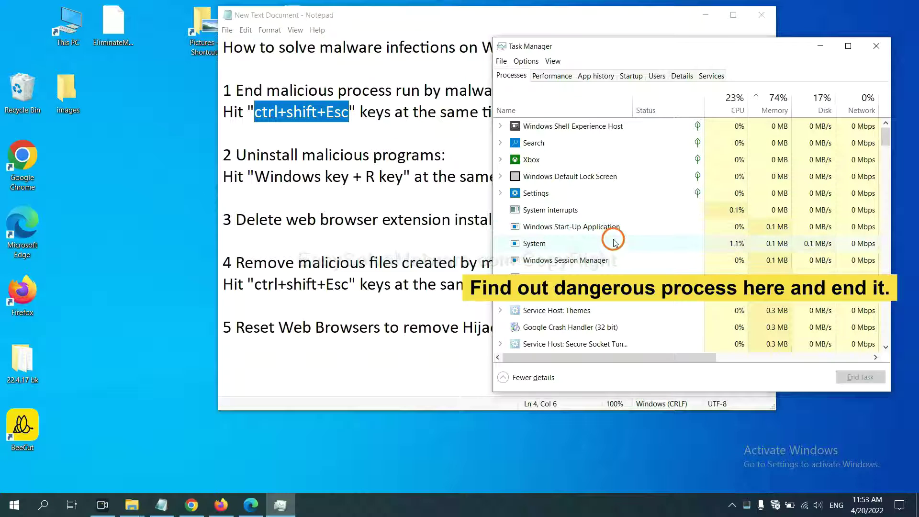
click(615, 242)
click(613, 277)
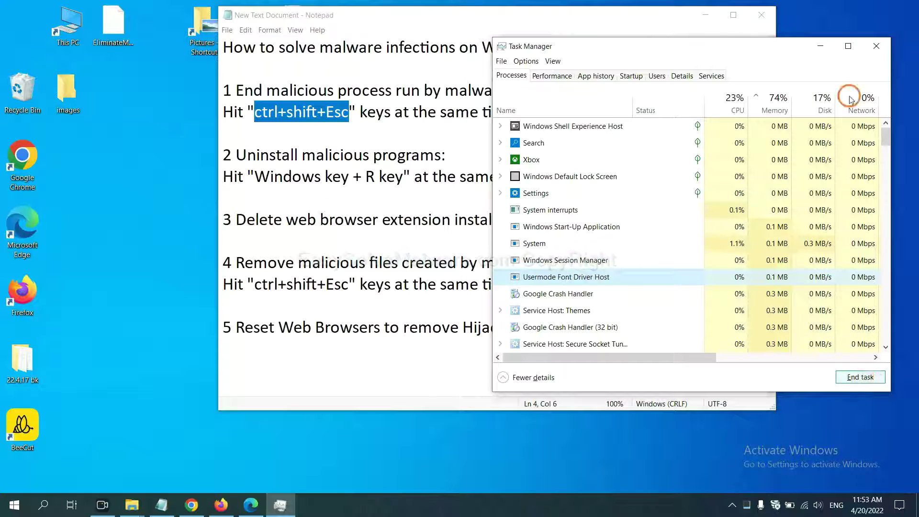
Close Task Manager and highlight the Windows key + R shortcut in the step 2 notes.
click(874, 48)
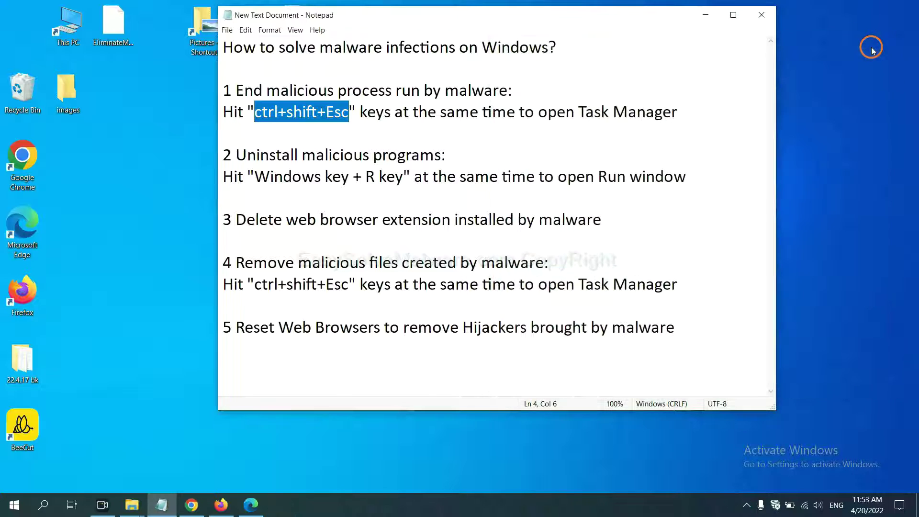
click(421, 173)
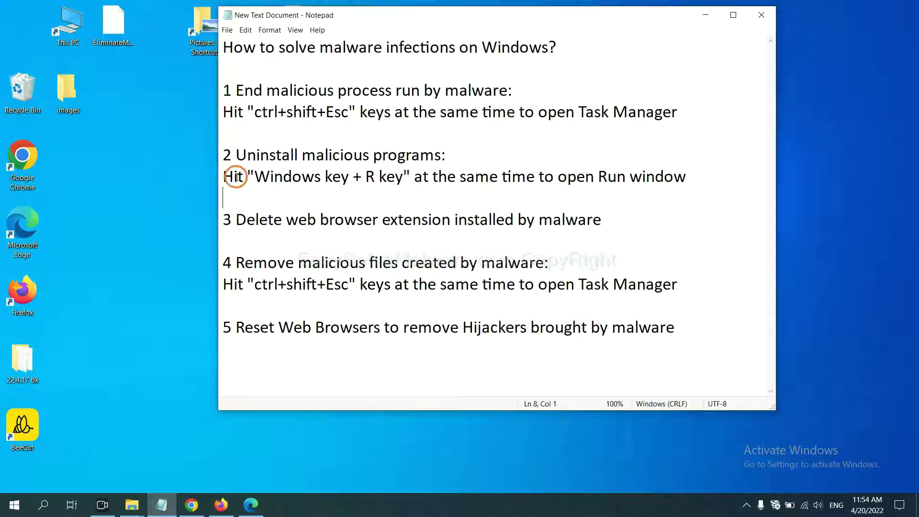
click(260, 180)
drag(259, 181, 400, 187)
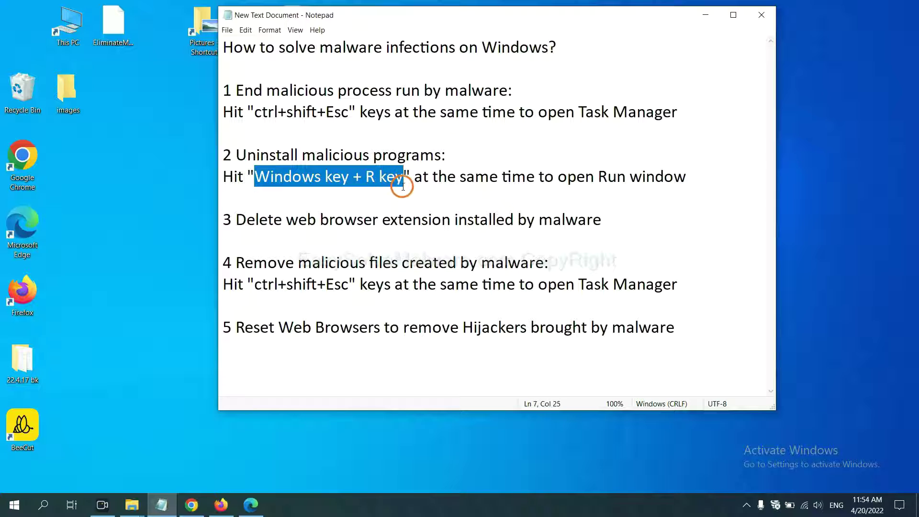
Run 'control panel' from the Run dialog to open Control Panel.
key(super+r)
drag(103, 373, 702, 158)
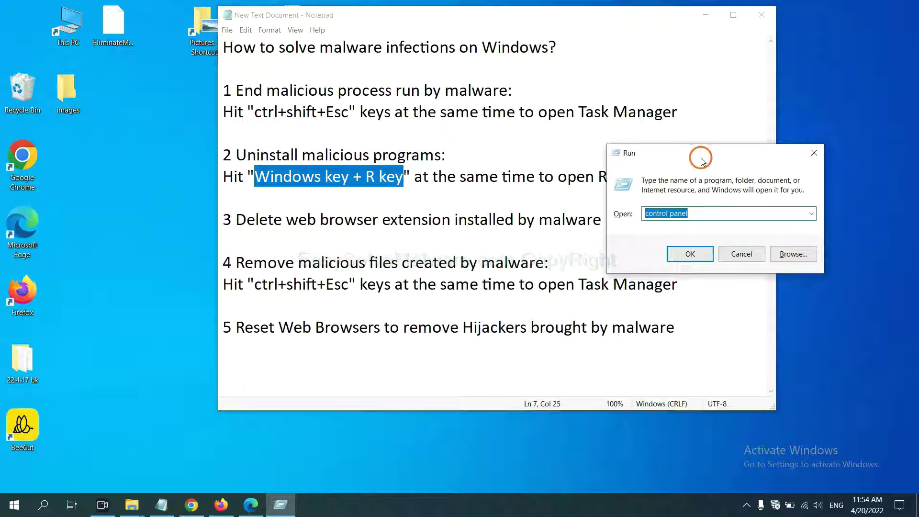
click(708, 213)
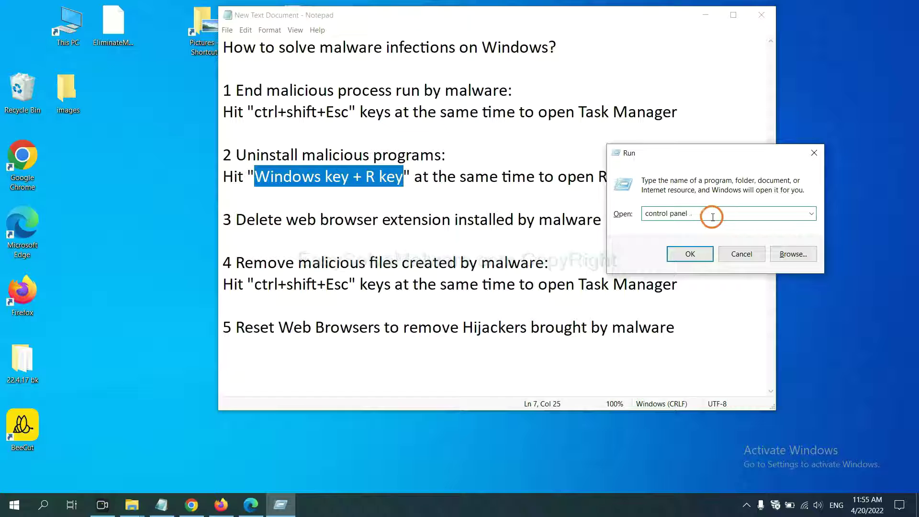
drag(704, 213, 631, 213)
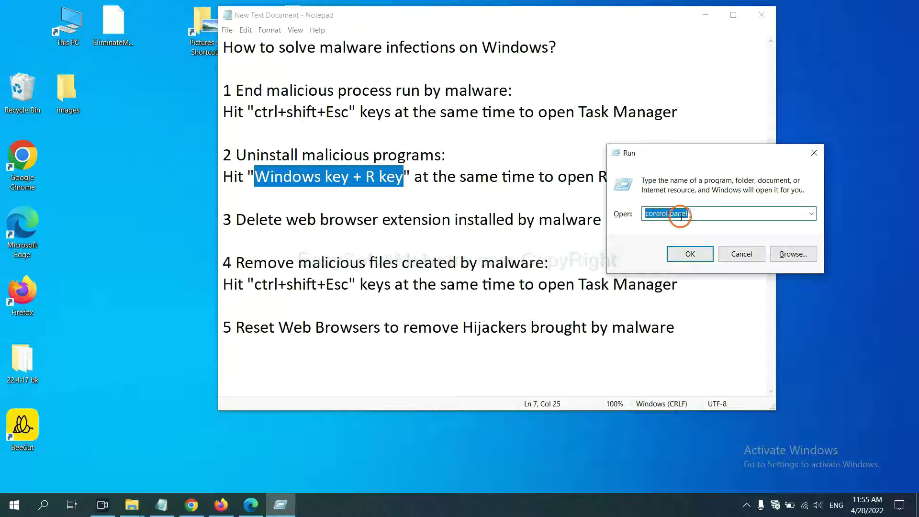
click(688, 255)
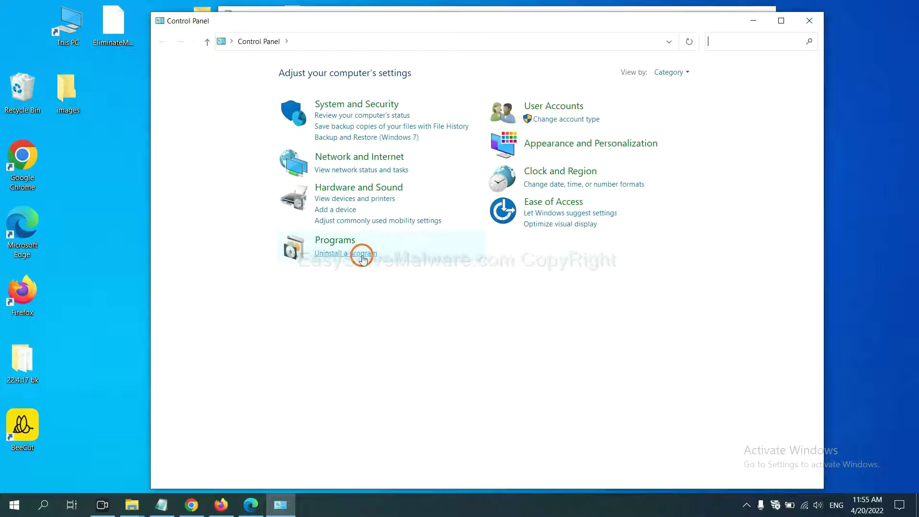
Check the installed programs list, select Xiph.Org Open Codecs as suspicious, then close it.
click(362, 254)
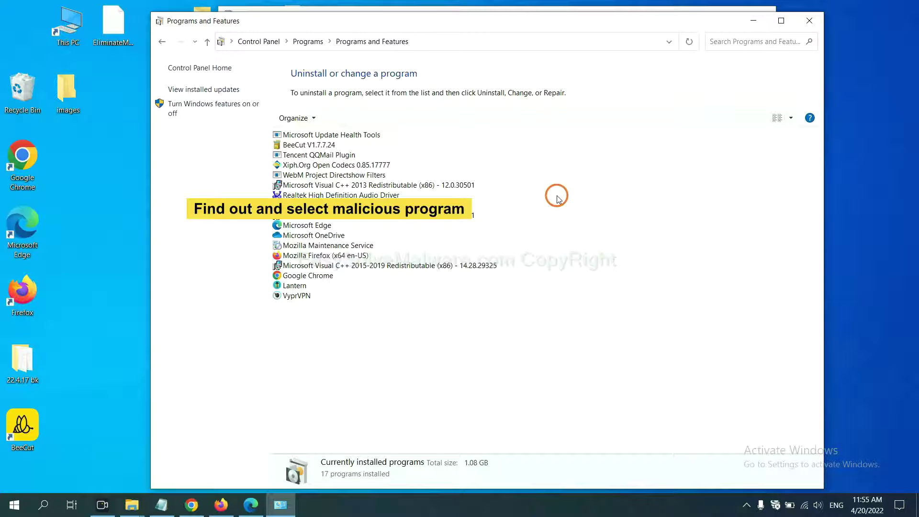
click(361, 165)
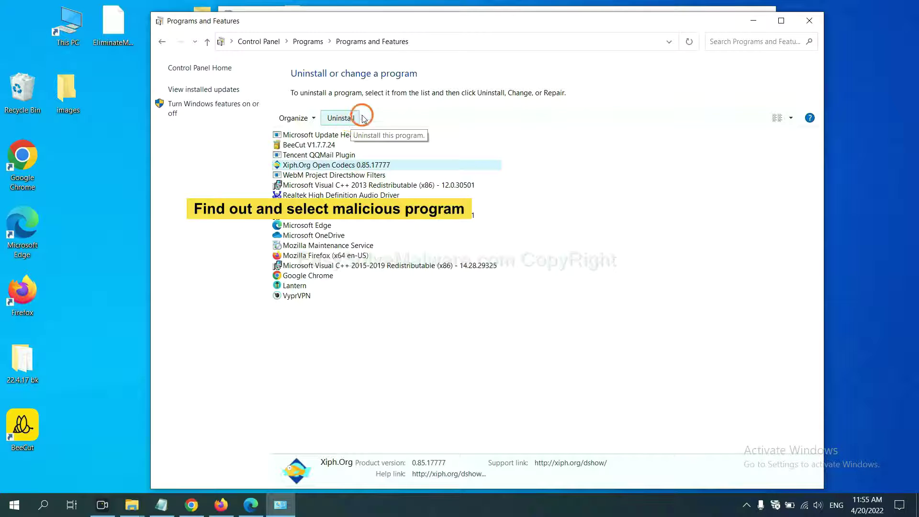
click(814, 21)
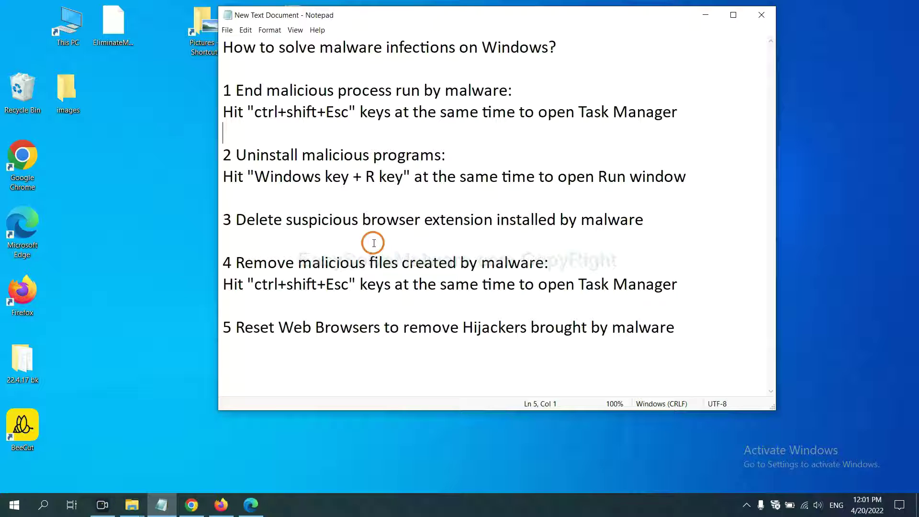
Open Chrome's Extensions page via More tools, showing the Scroll To Top extension.
click(191, 505)
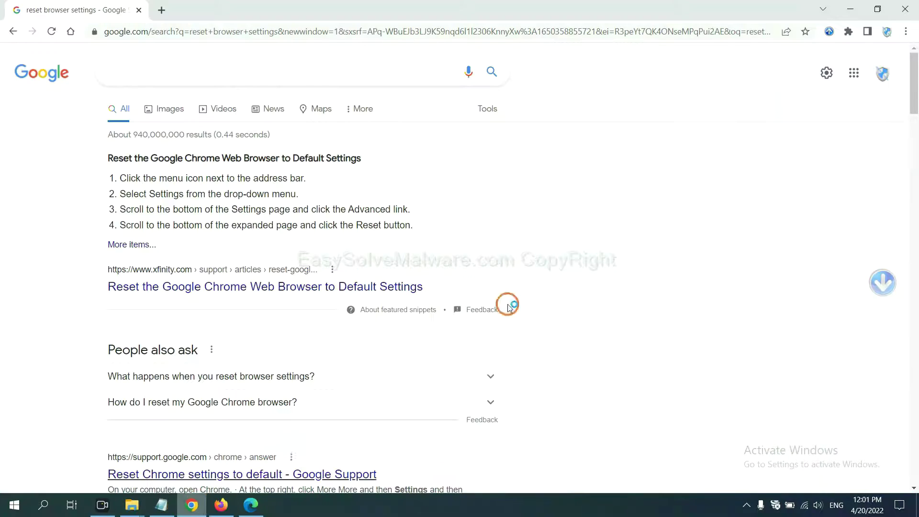
click(906, 32)
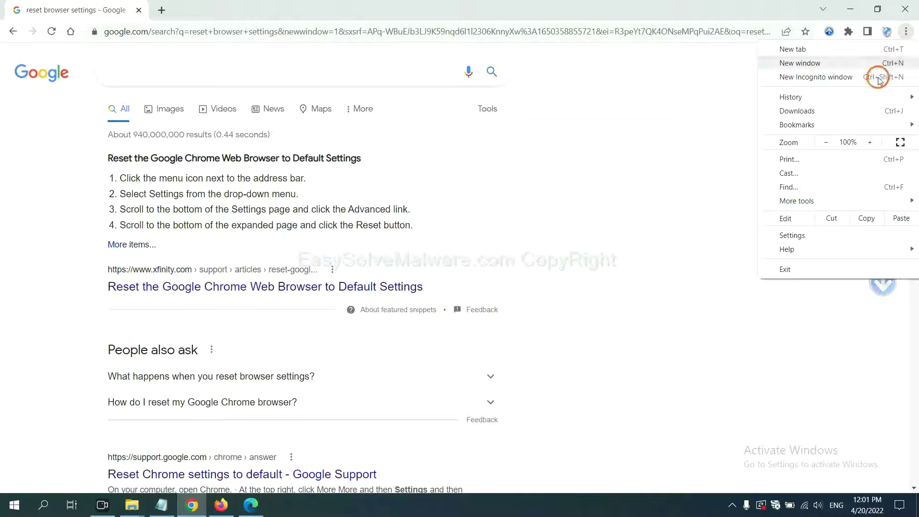
mouse_move(824, 201)
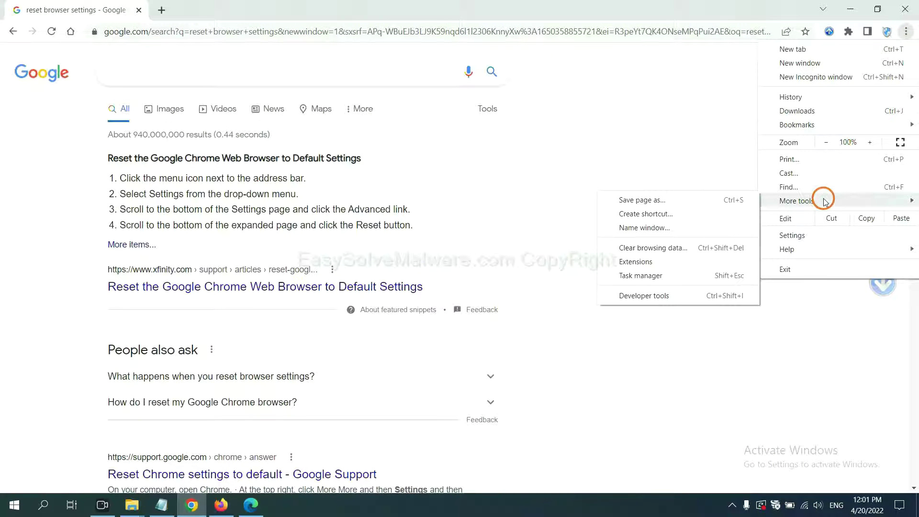
click(679, 262)
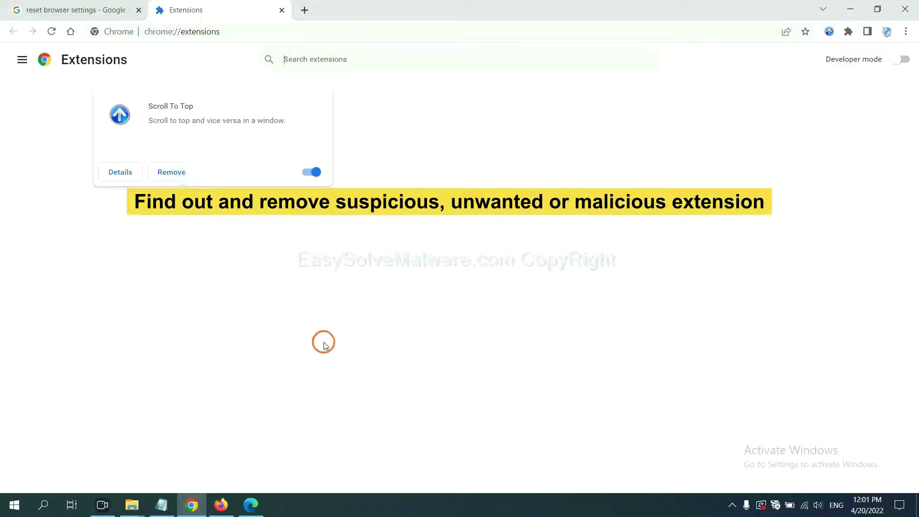
Open Firefox's Add-ons Manager and show removal options for the GIPHY for Firefox extension.
click(220, 503)
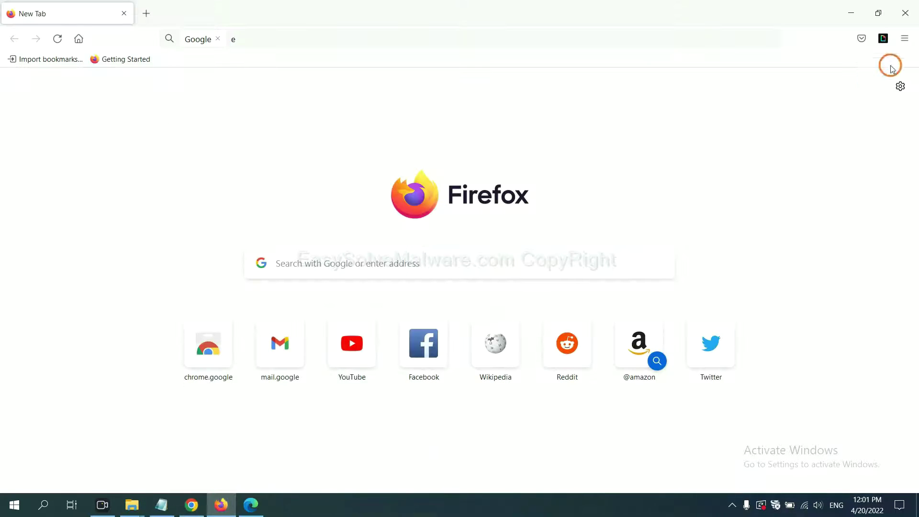
click(906, 39)
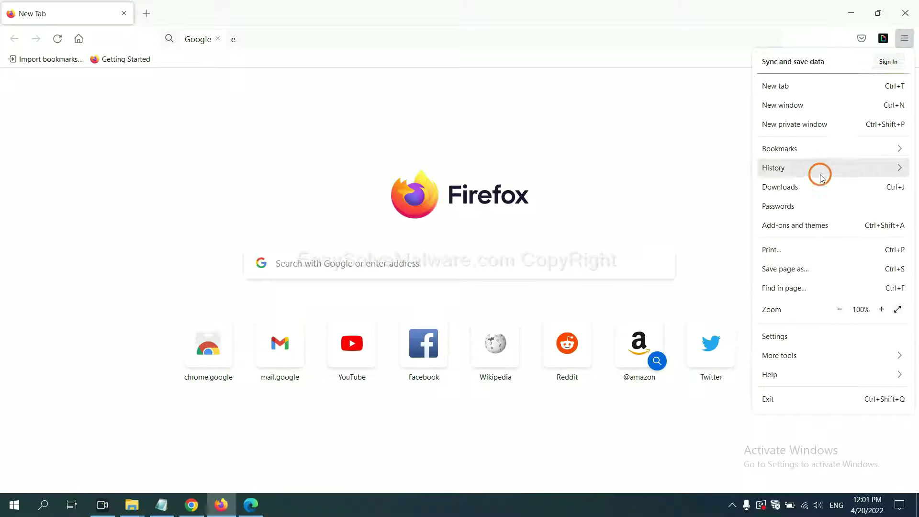
click(805, 233)
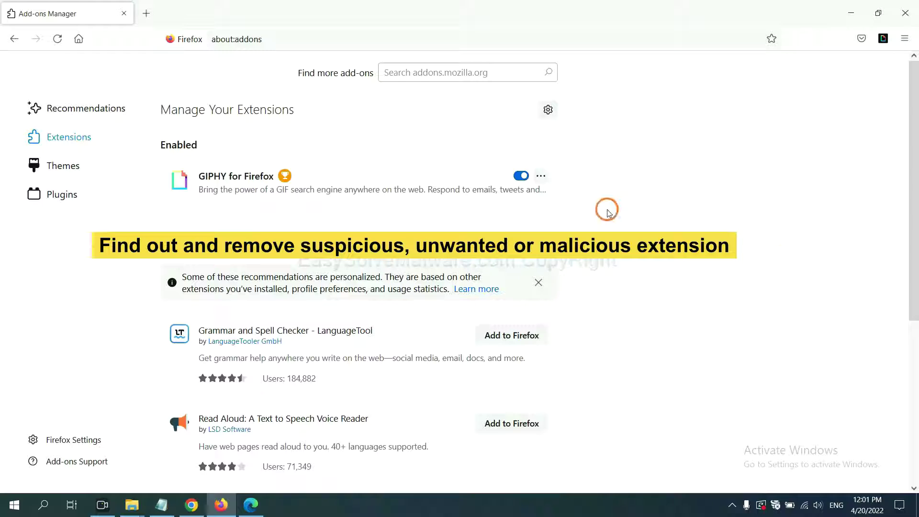
click(542, 179)
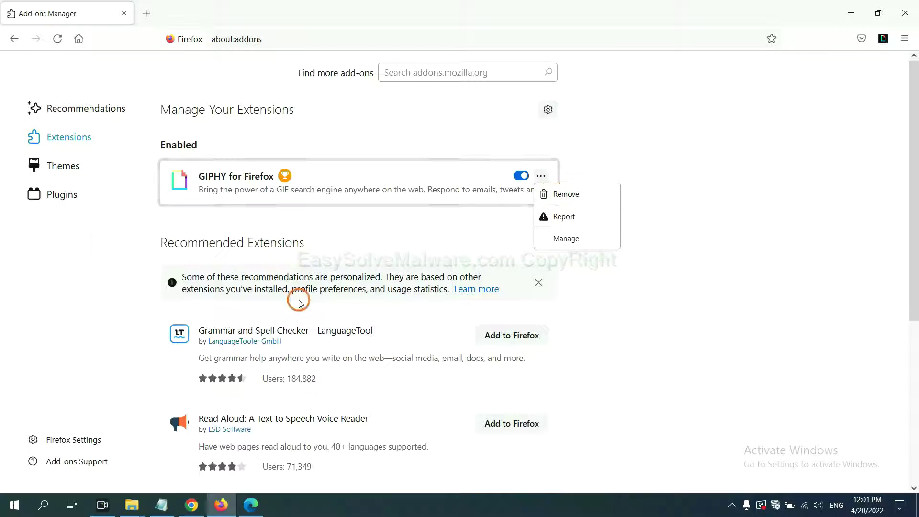
click(251, 511)
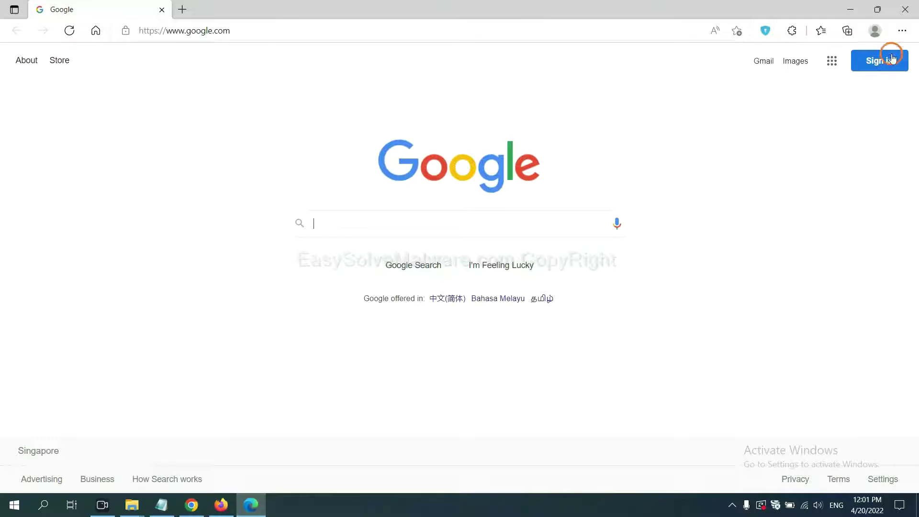
Remove the ArcVpn Free Fast VPN Proxy extension from Edge's Manage extensions page.
click(903, 32)
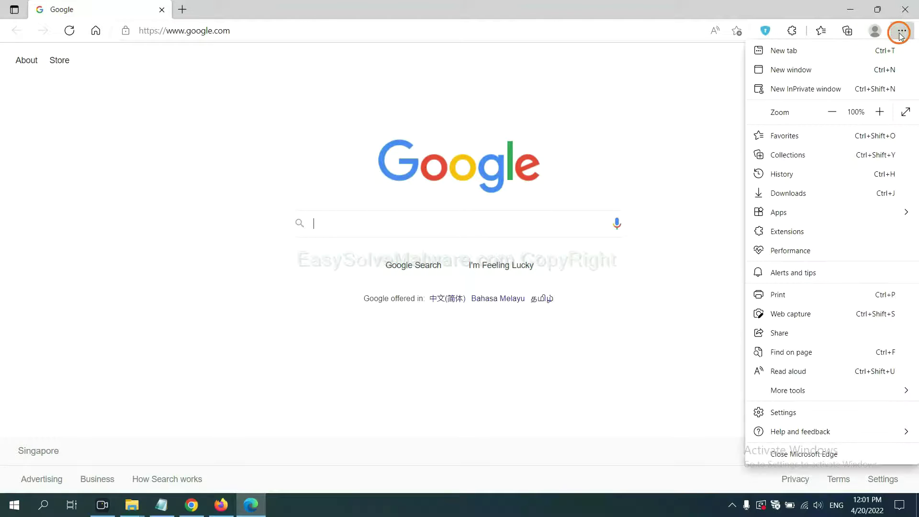
right_click(791, 232)
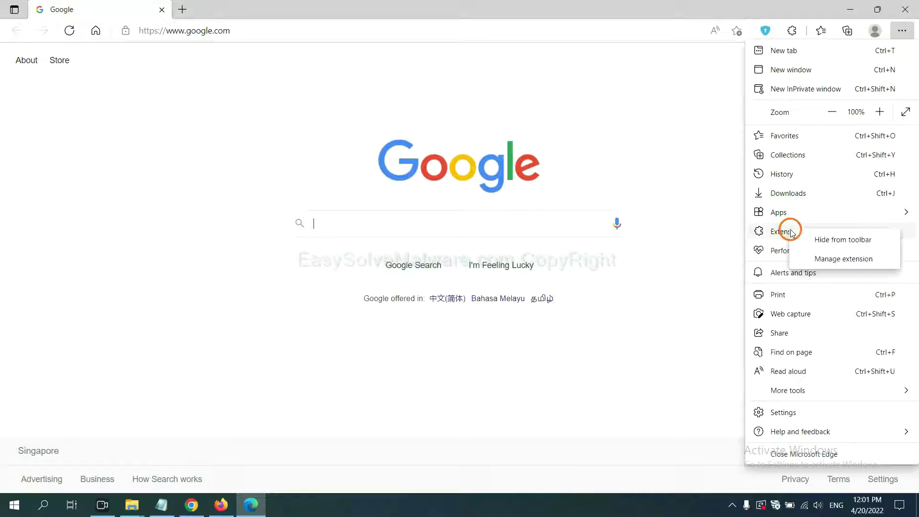
click(826, 260)
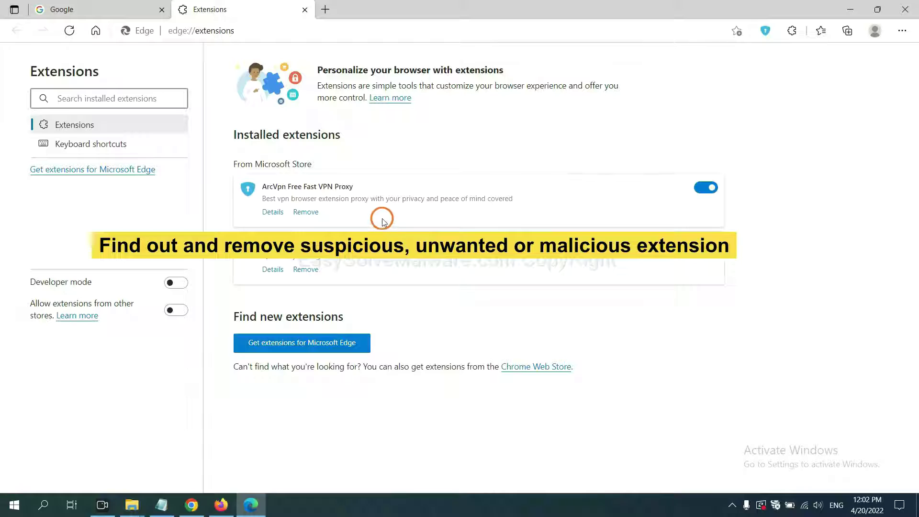
click(315, 216)
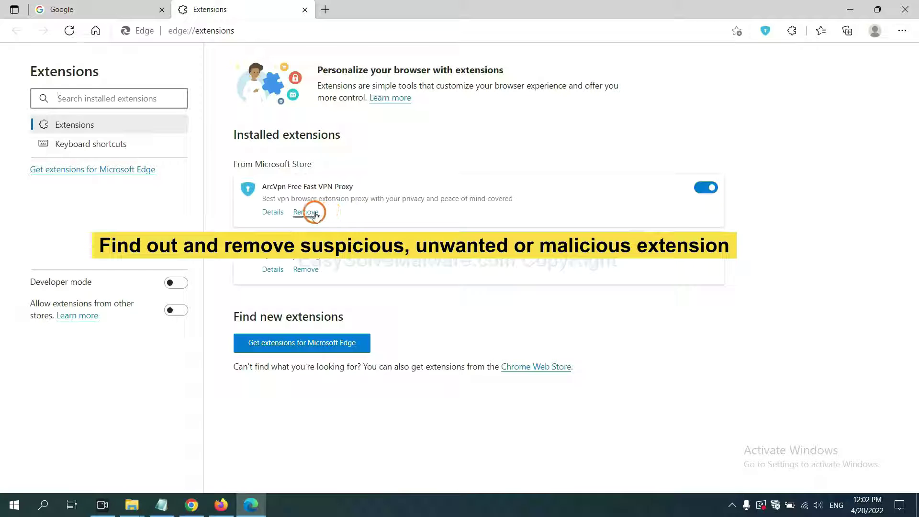
click(684, 113)
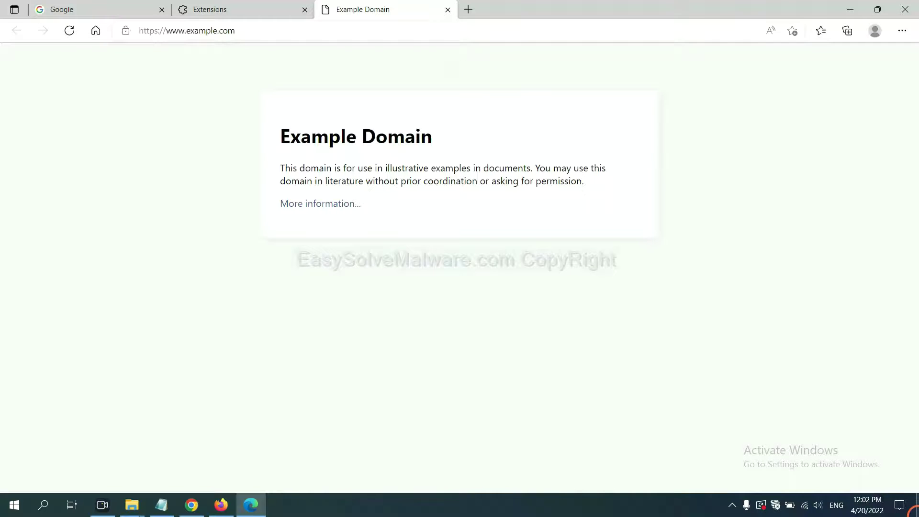
click(913, 512)
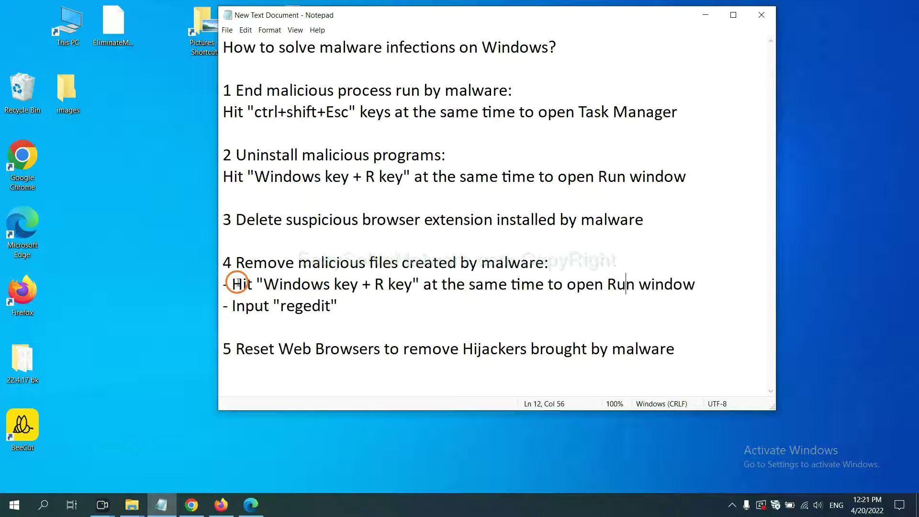
Run 'regedit' from the Run dialog beside the notes to launch Registry Editor.
drag(233, 284, 522, 298)
click(533, 288)
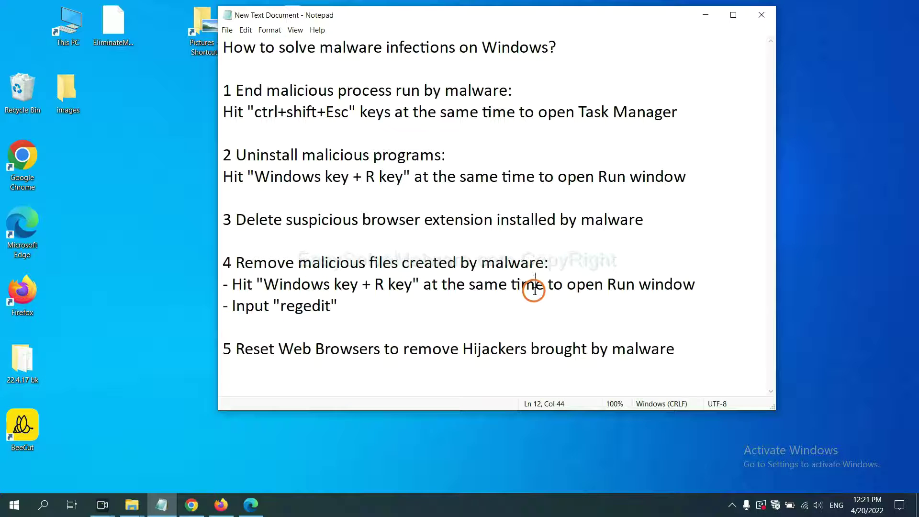
key(super+r)
drag(166, 365, 731, 191)
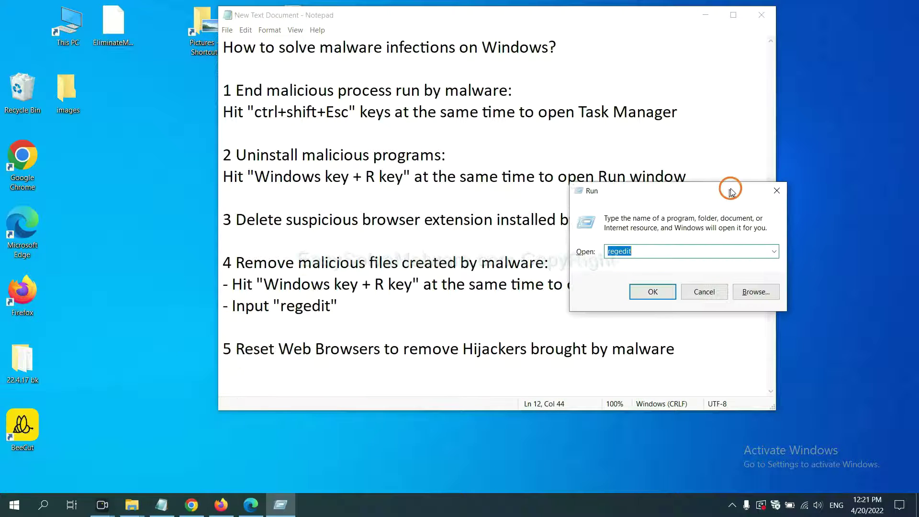
click(673, 248)
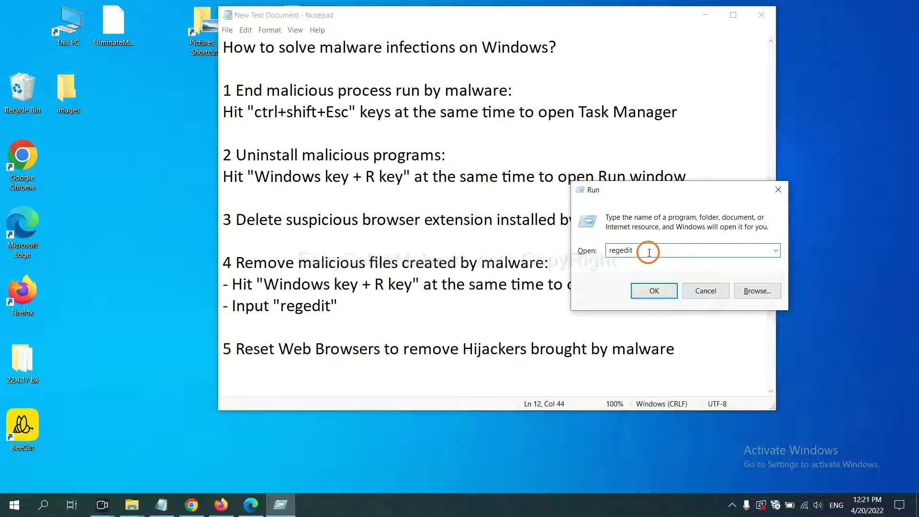
click(653, 290)
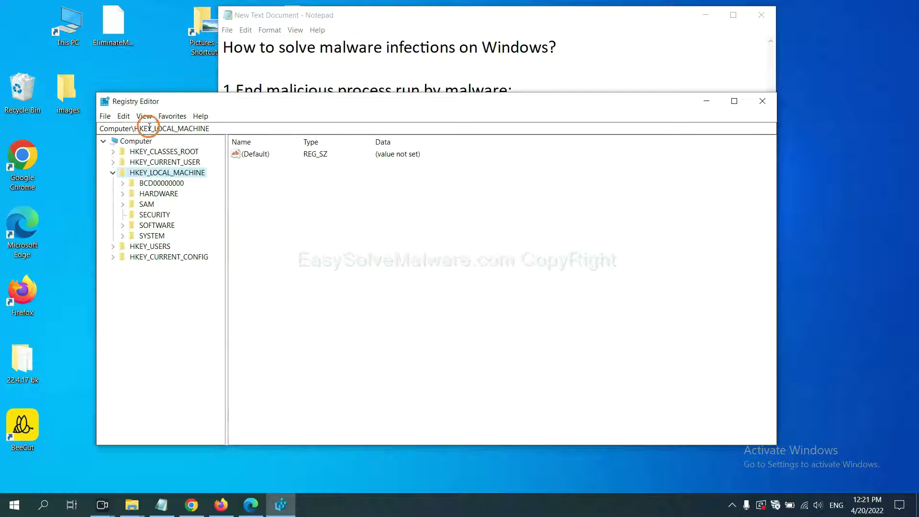
Search the registry for 'be' to find the BeeCut.exe value under FEATURE_BROWSER_EMULATION.
click(130, 118)
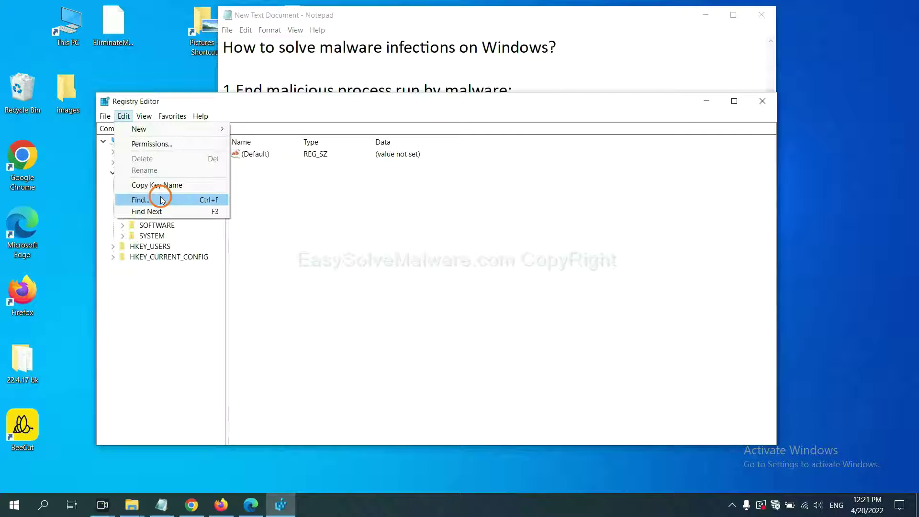
click(163, 201)
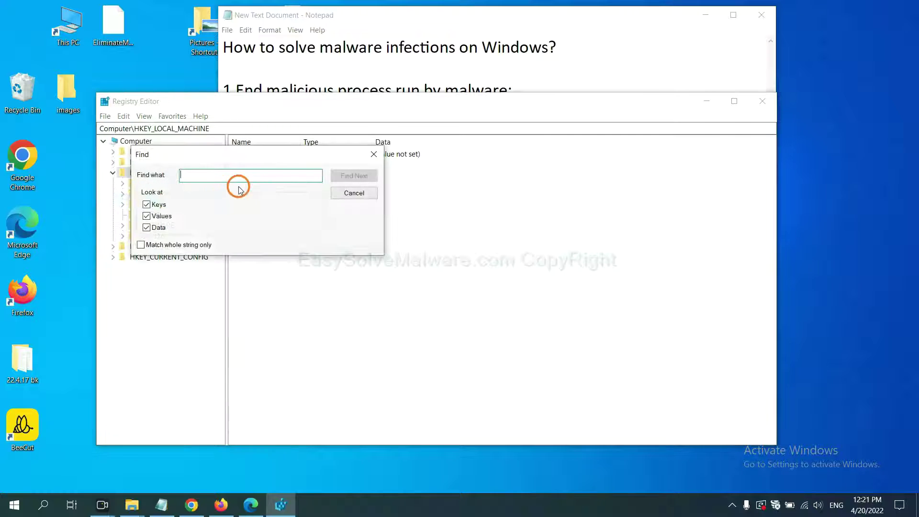
drag(264, 154, 353, 176)
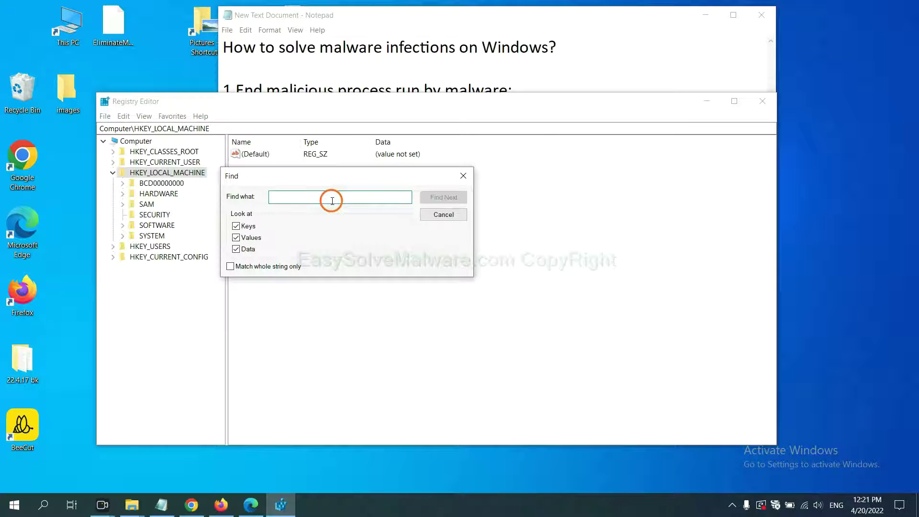
text(be)
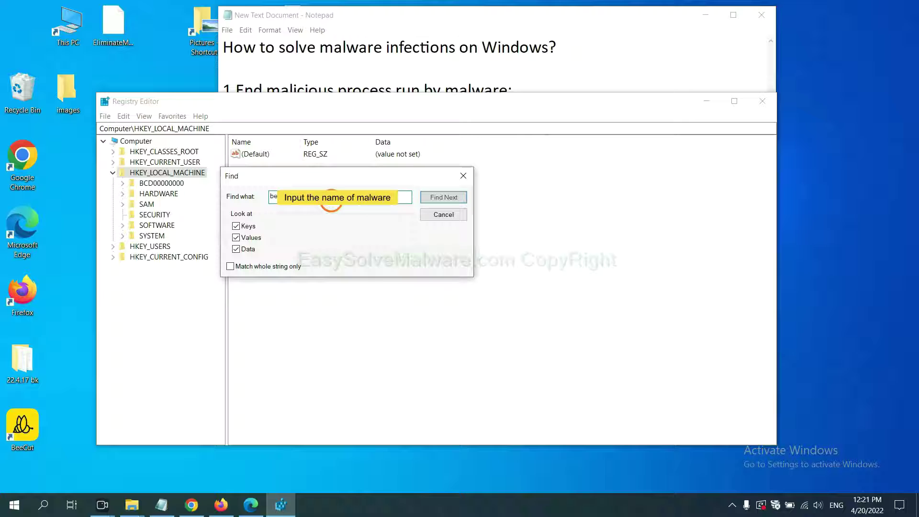
click(444, 197)
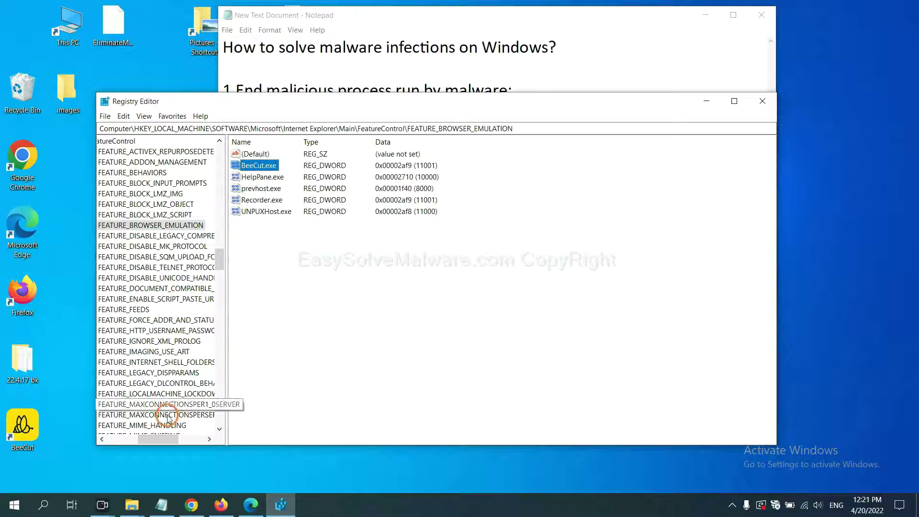
mouse_move(148, 438)
mouse_down()
mouse_move(131, 437)
mouse_move(139, 438)
mouse_up()
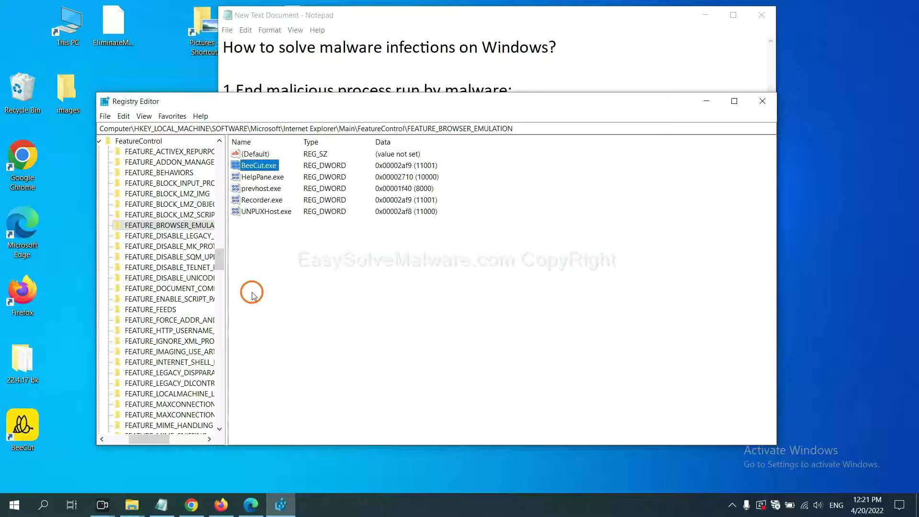
right_click(188, 227)
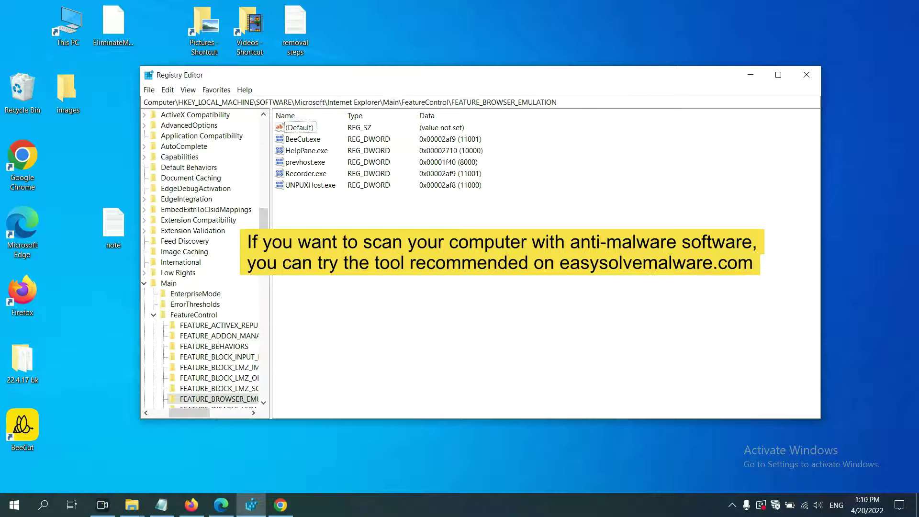
Scroll through the EasySolveMalware.com 'How to Solve Malware Infections' guide in Chrome.
click(286, 507)
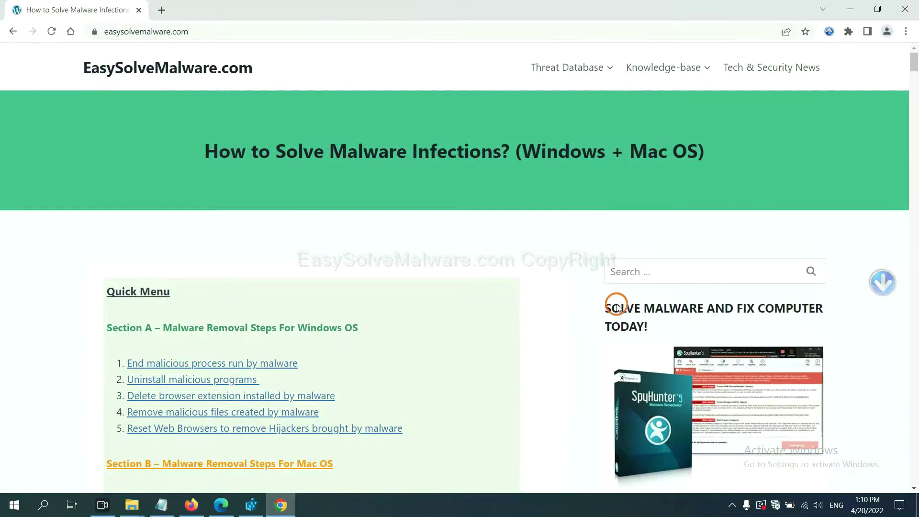
scroll(667, 311, down, 1)
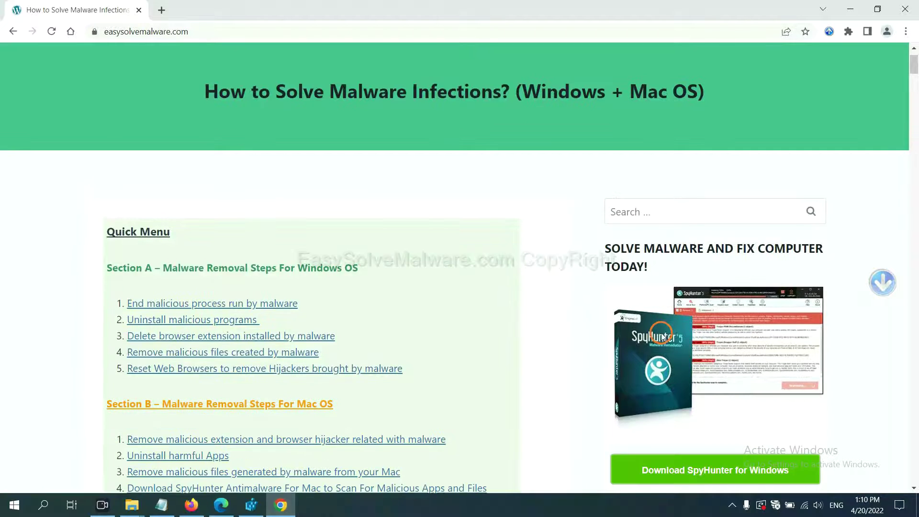
scroll(663, 335, up, 1)
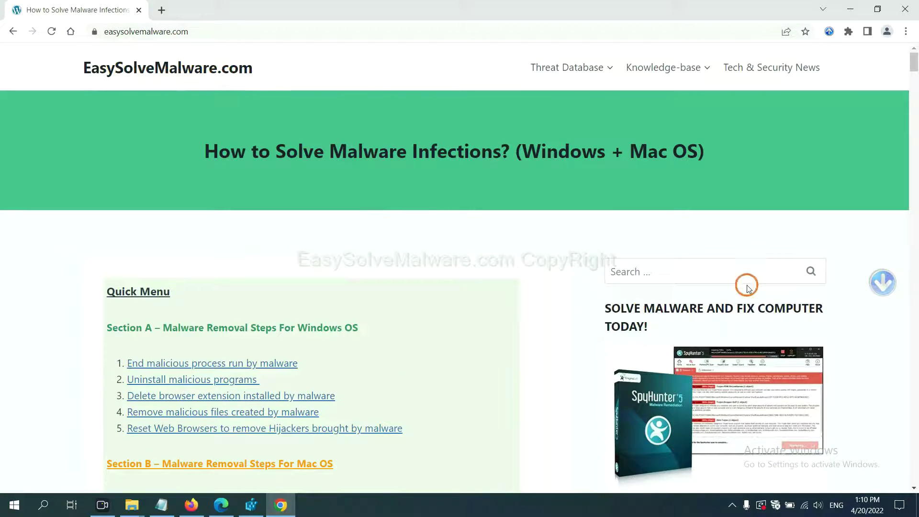
scroll(766, 356, down, 2)
scroll(766, 357, down, 2)
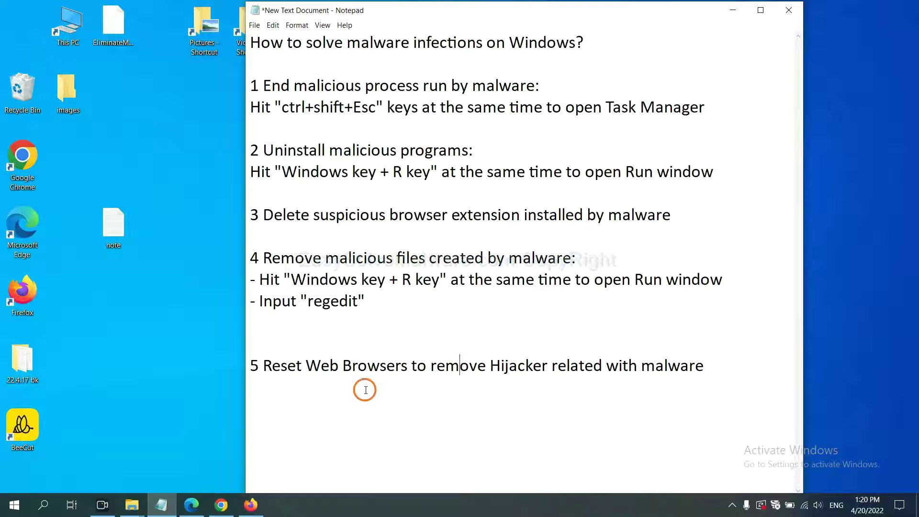
Search Chrome settings for 'reset' and bring up the Restore settings to original defaults confirmation.
click(212, 513)
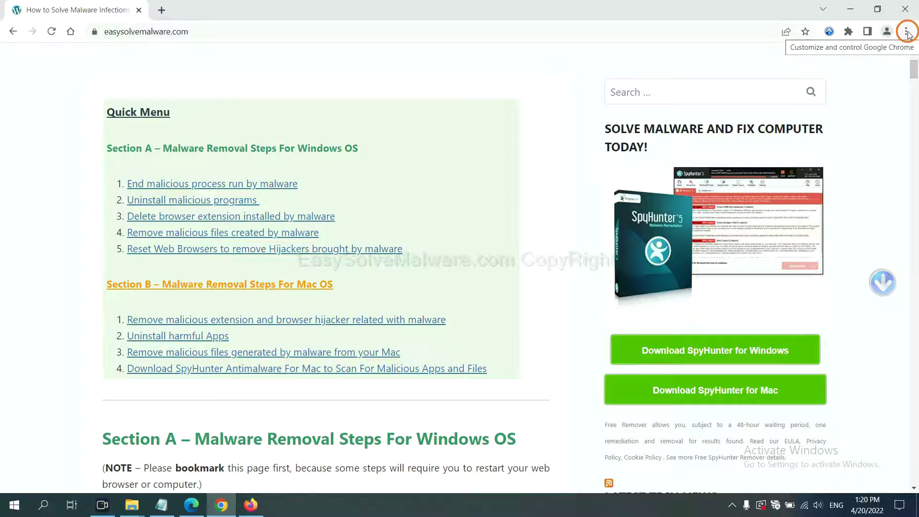
click(907, 32)
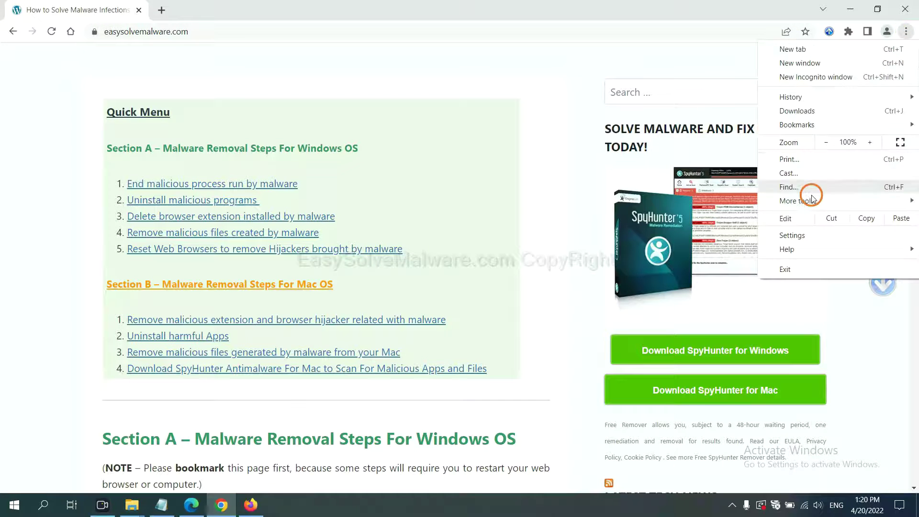
click(806, 231)
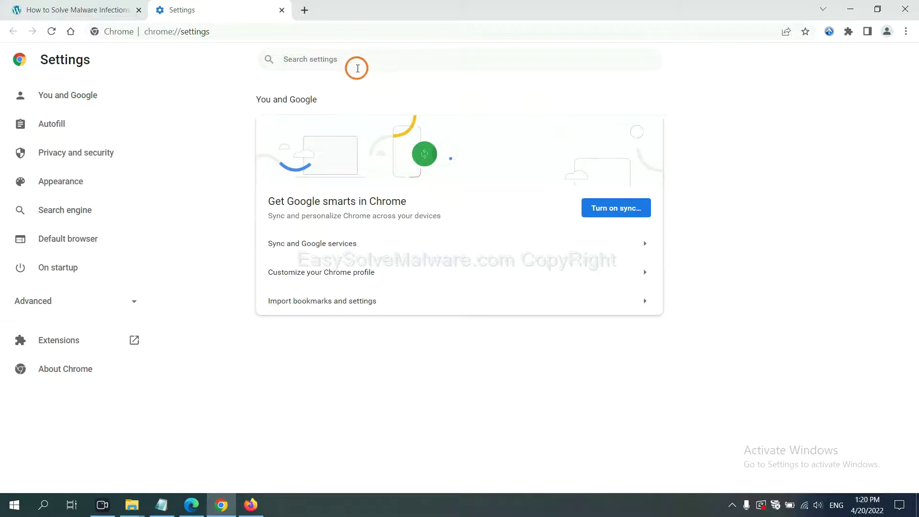
text(reset)
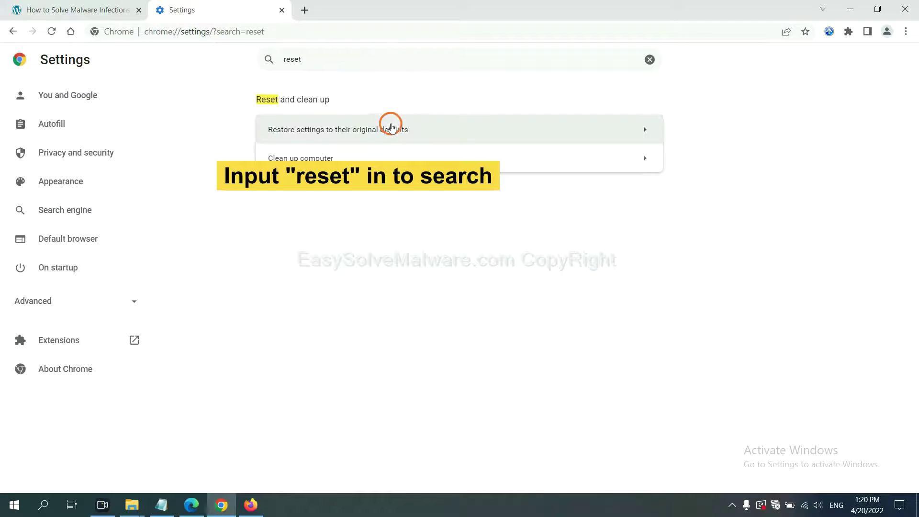
click(395, 128)
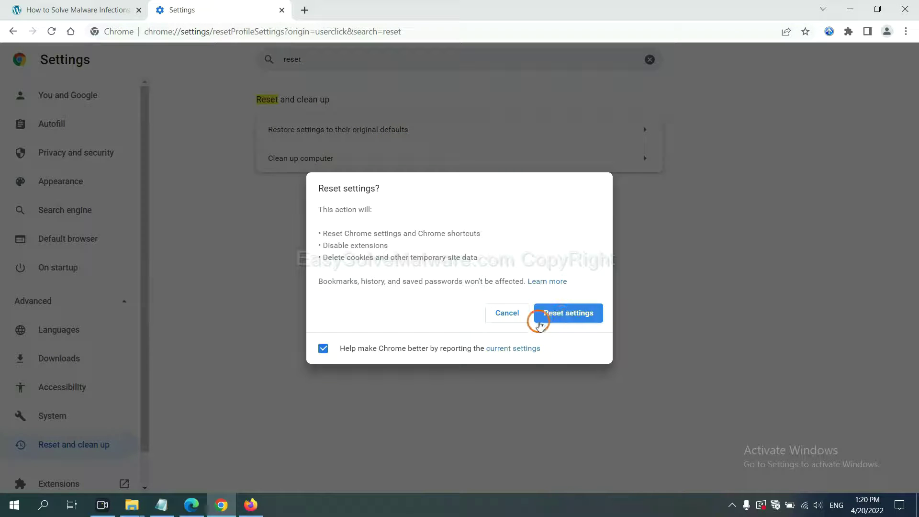
click(254, 504)
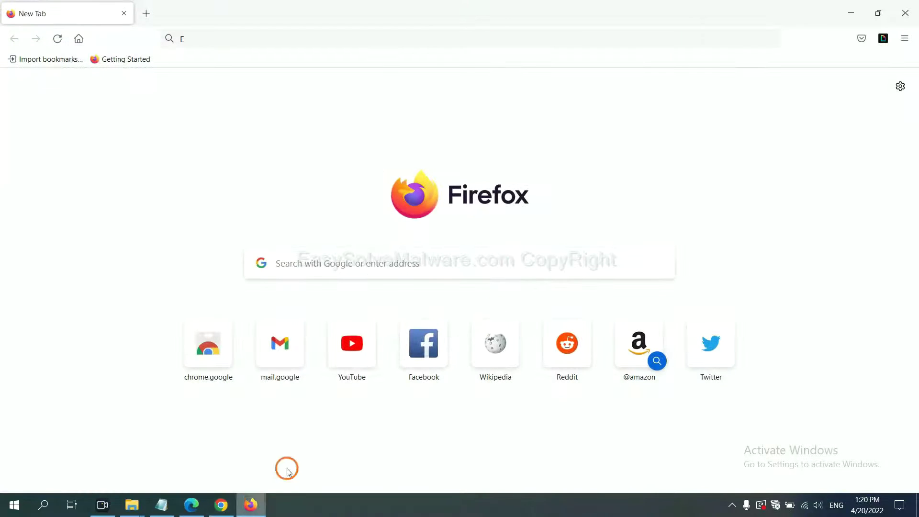
From Firefox's Help > More troubleshooting information page, bring up the Refresh Firefox confirmation.
click(904, 42)
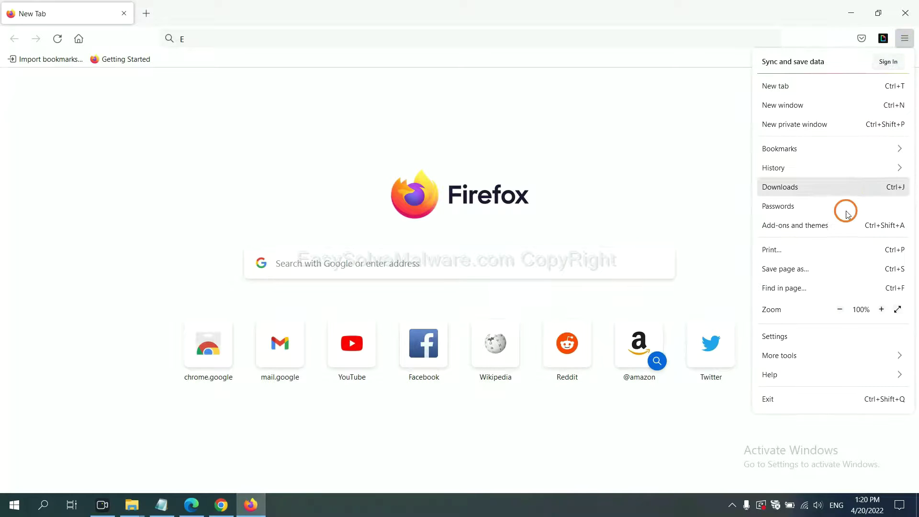
click(791, 375)
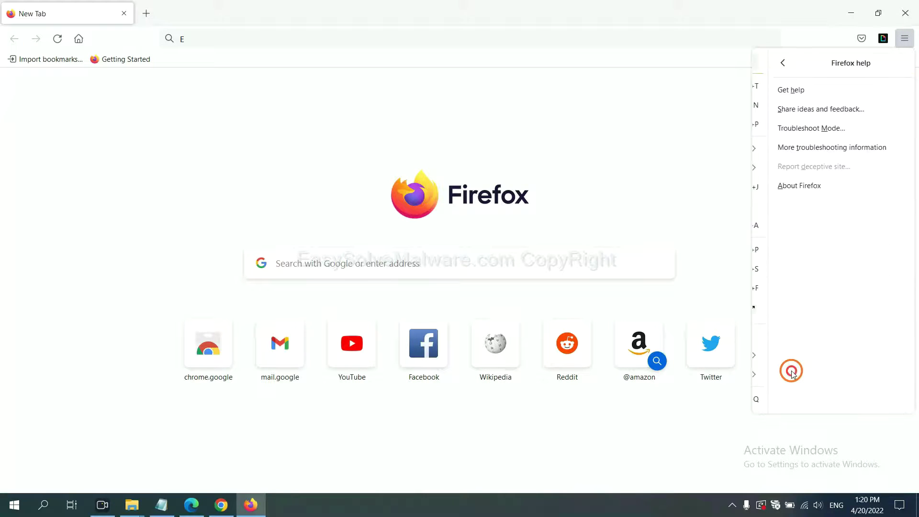
click(808, 150)
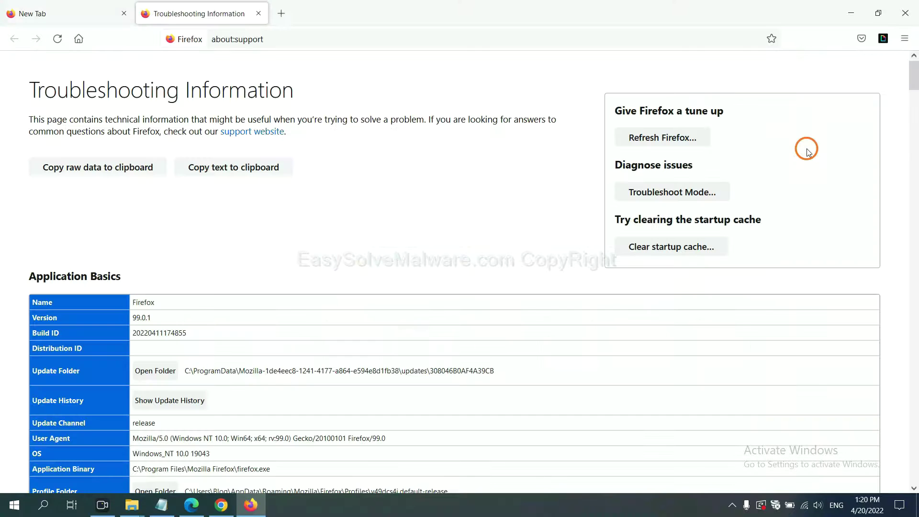
click(645, 140)
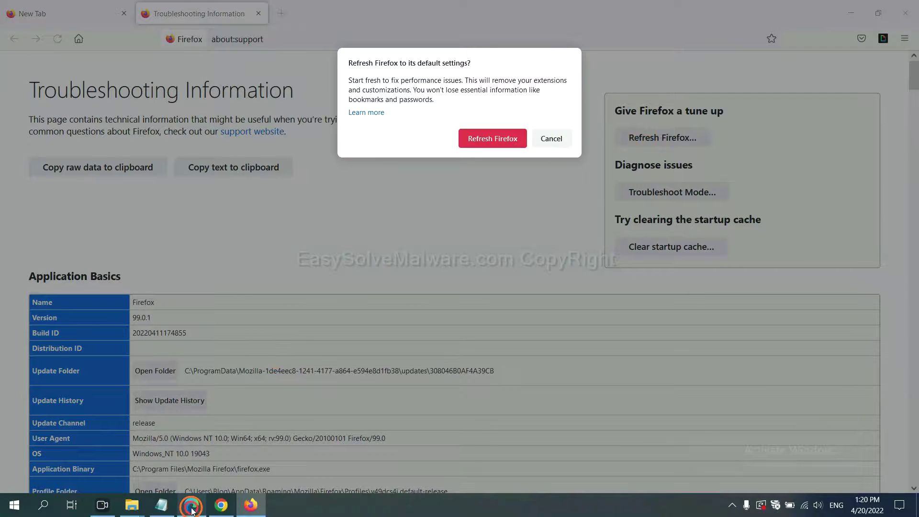
Search Edge settings for 'reset' and bring up the Restore settings to their default values confirmation.
click(191, 505)
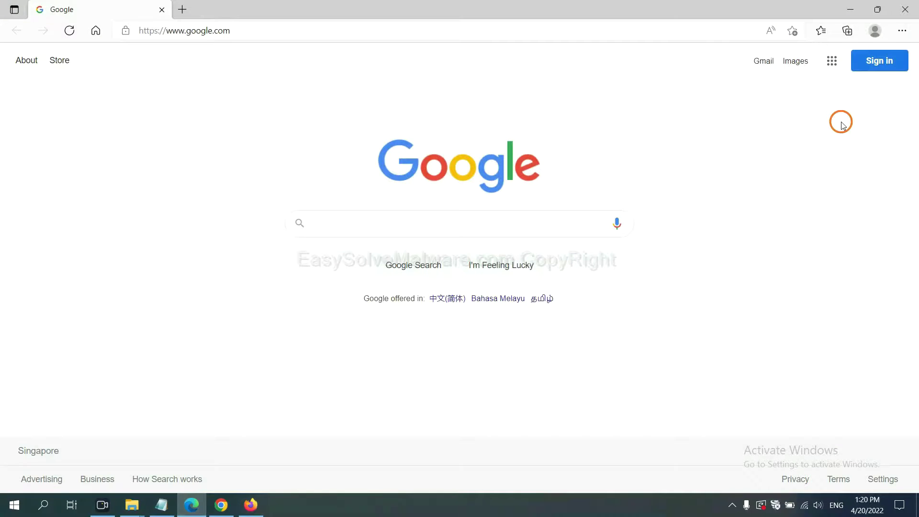
click(902, 31)
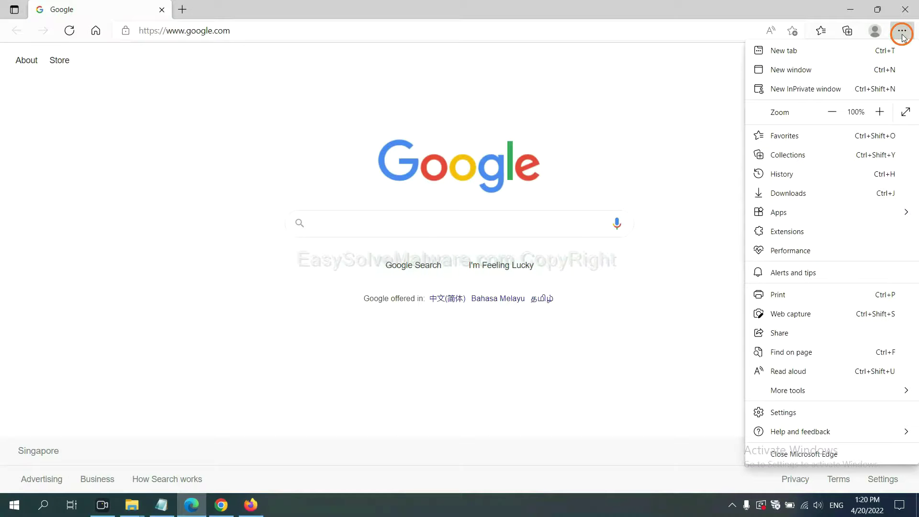
click(785, 412)
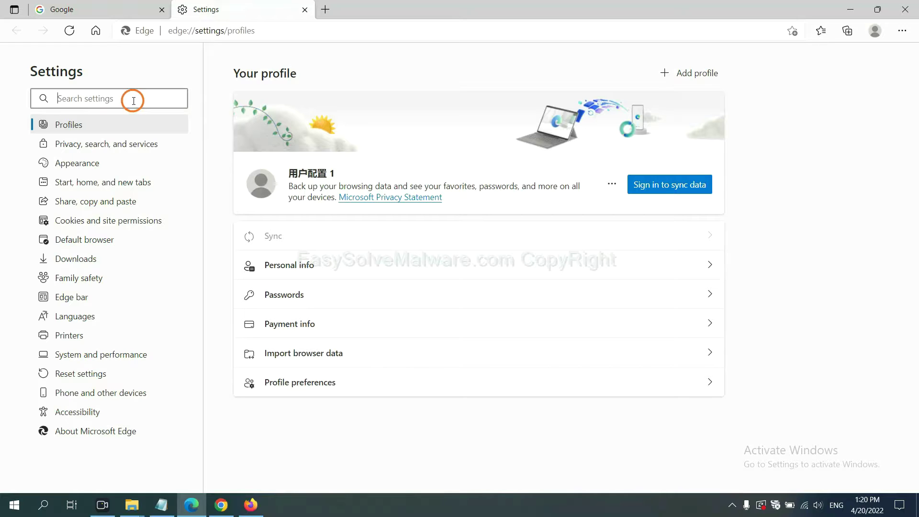
text(re)
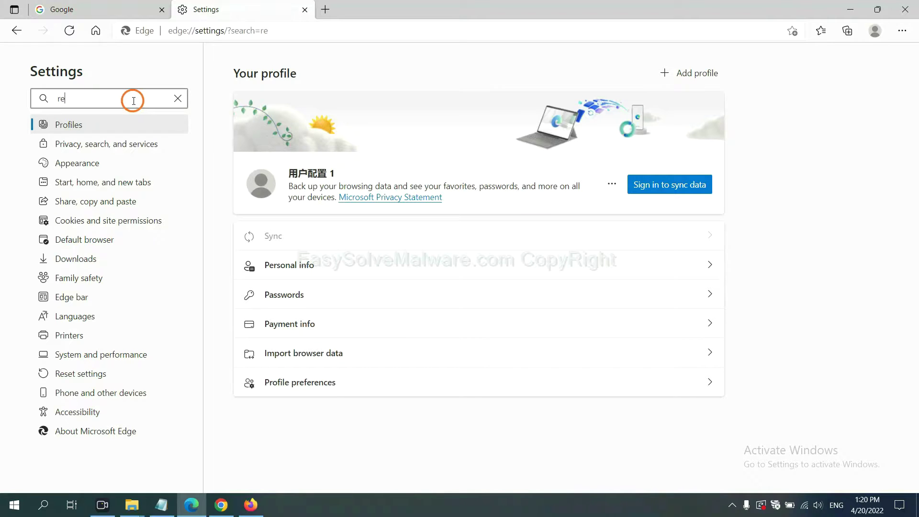
text(set)
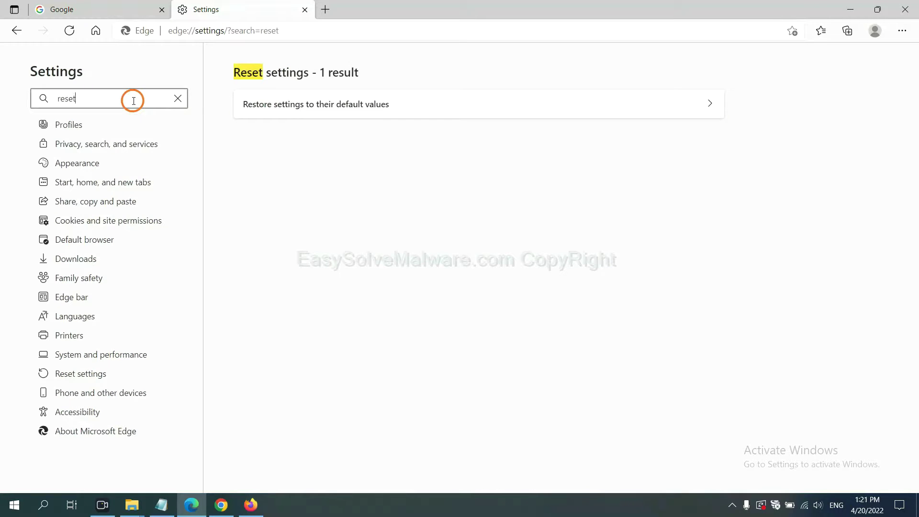
click(323, 103)
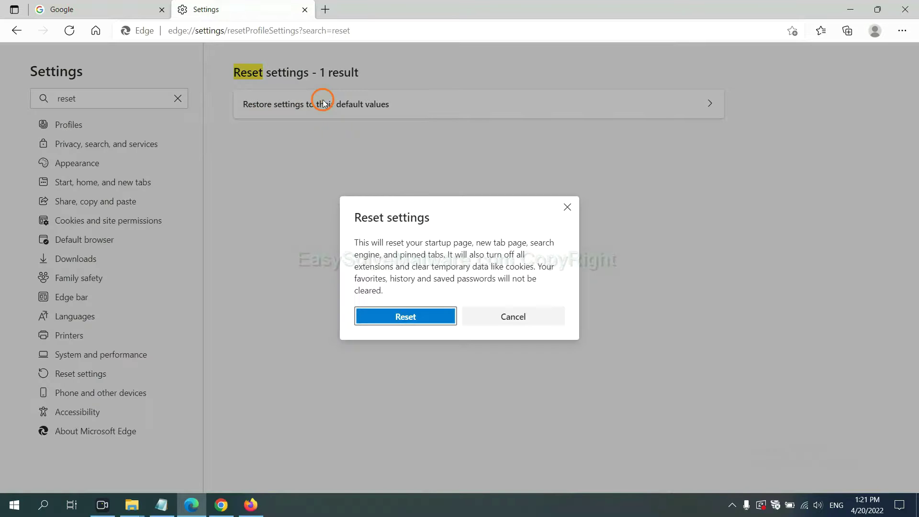